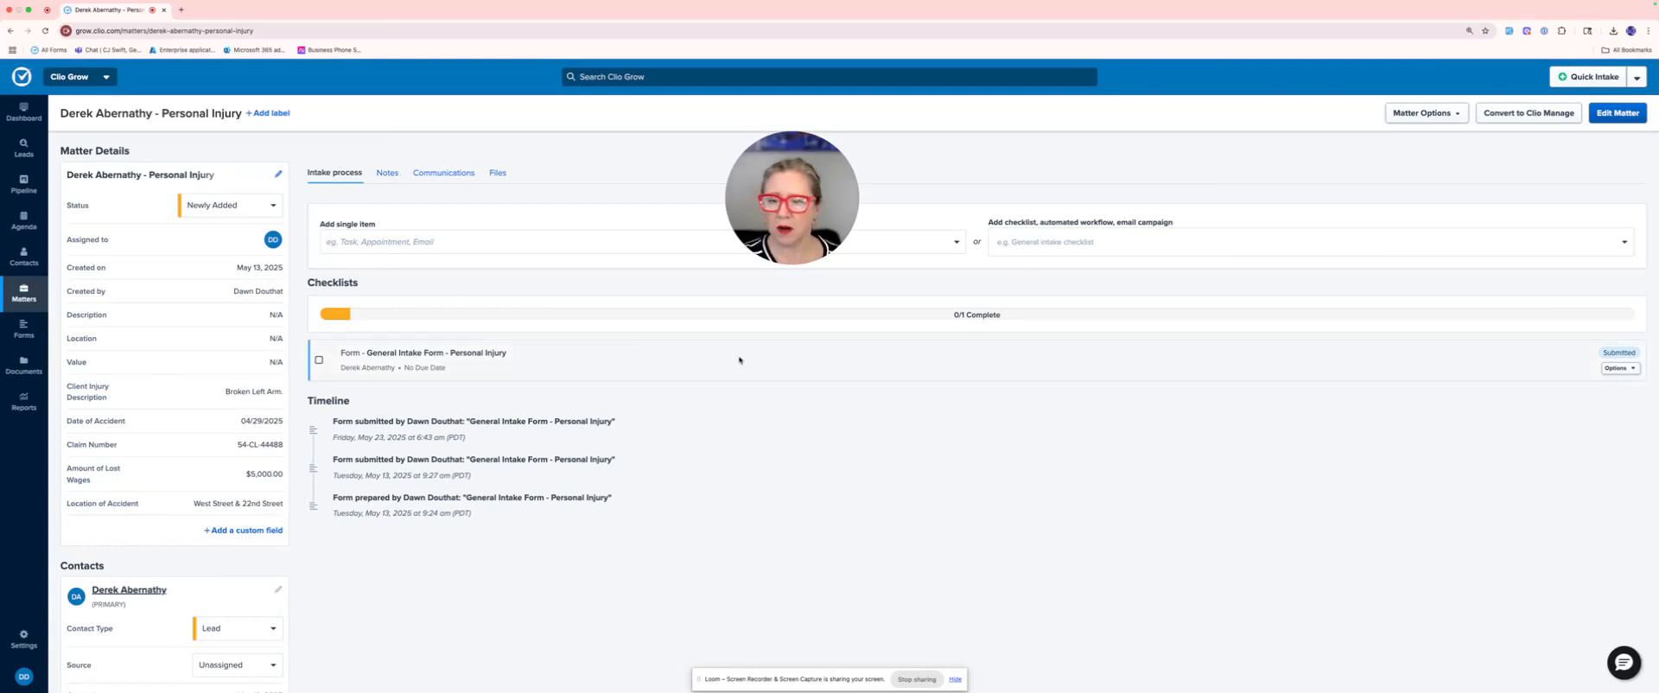
Step: Open the details of the submitted General Intake Form - Personal Injury and go to its question answers
left_click(1633, 368)
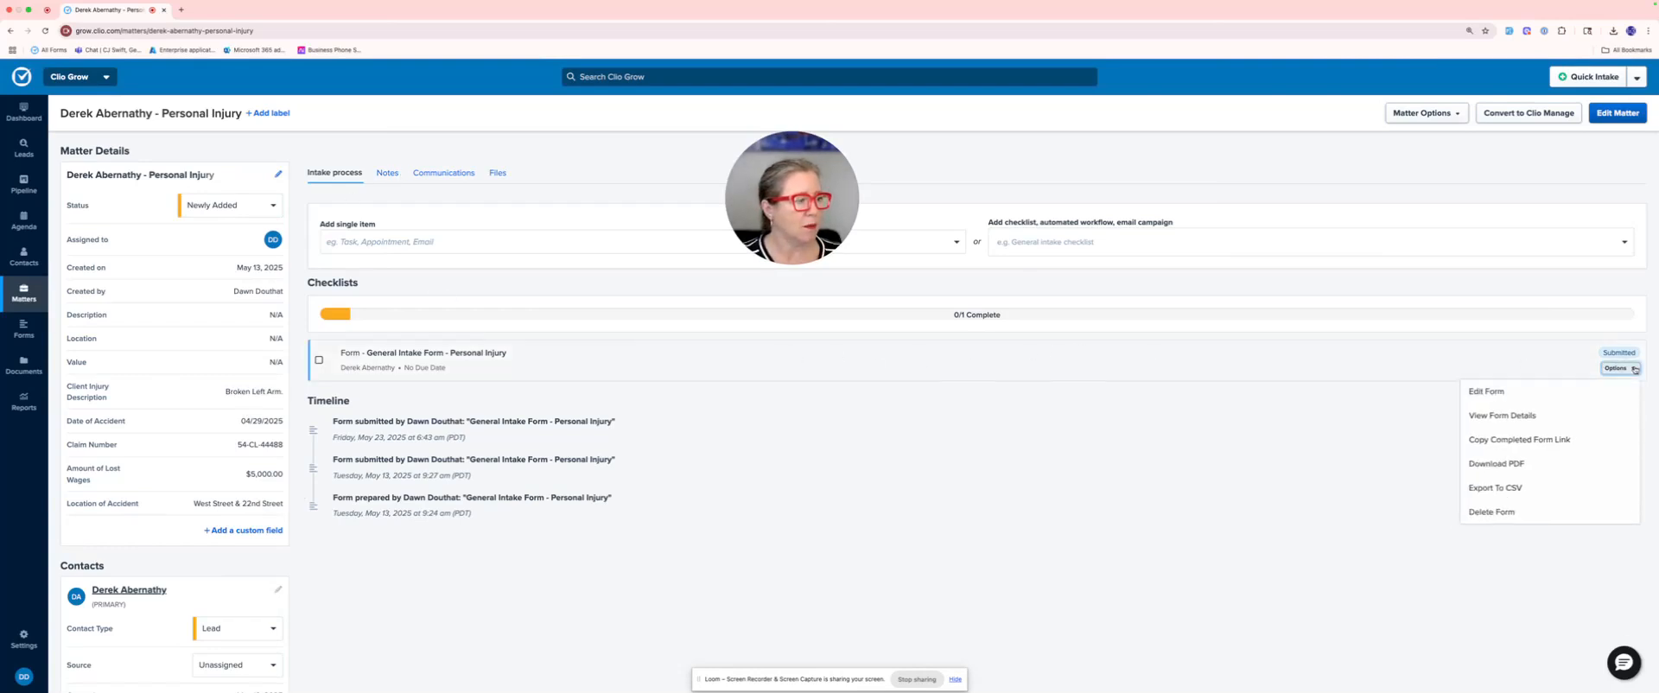
left_click(1514, 416)
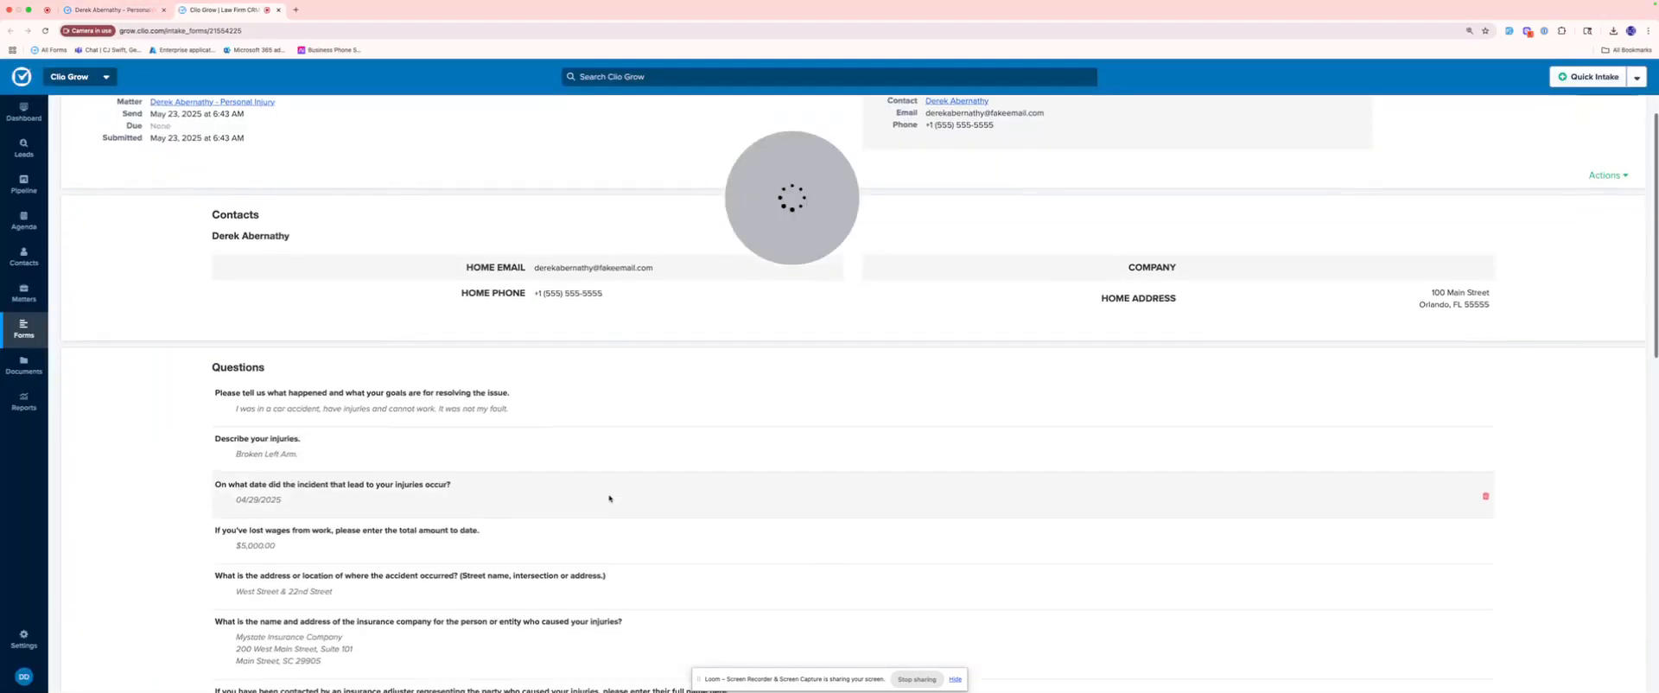
scroll(295, 269, "down", 5)
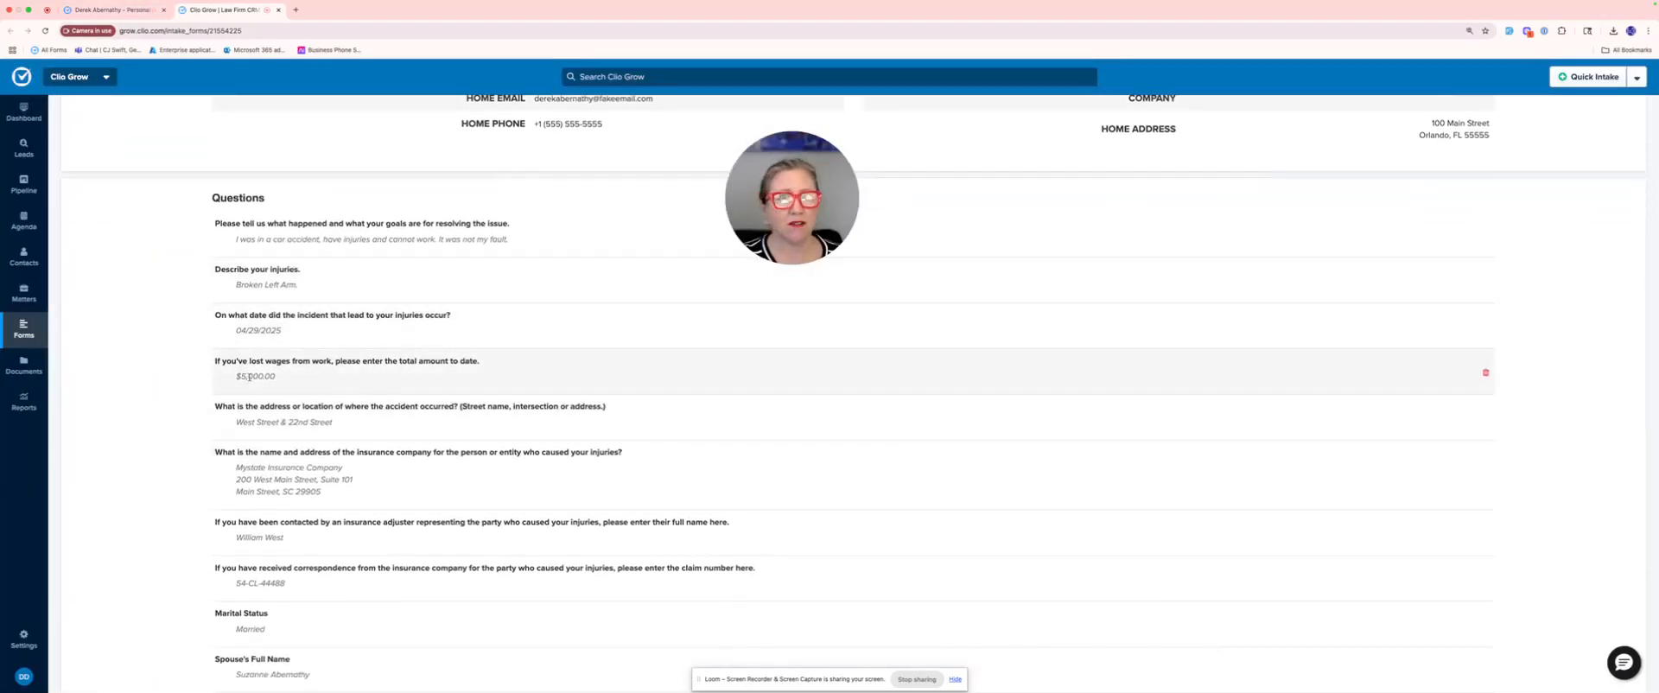
scroll(303, 424, "down", 1)
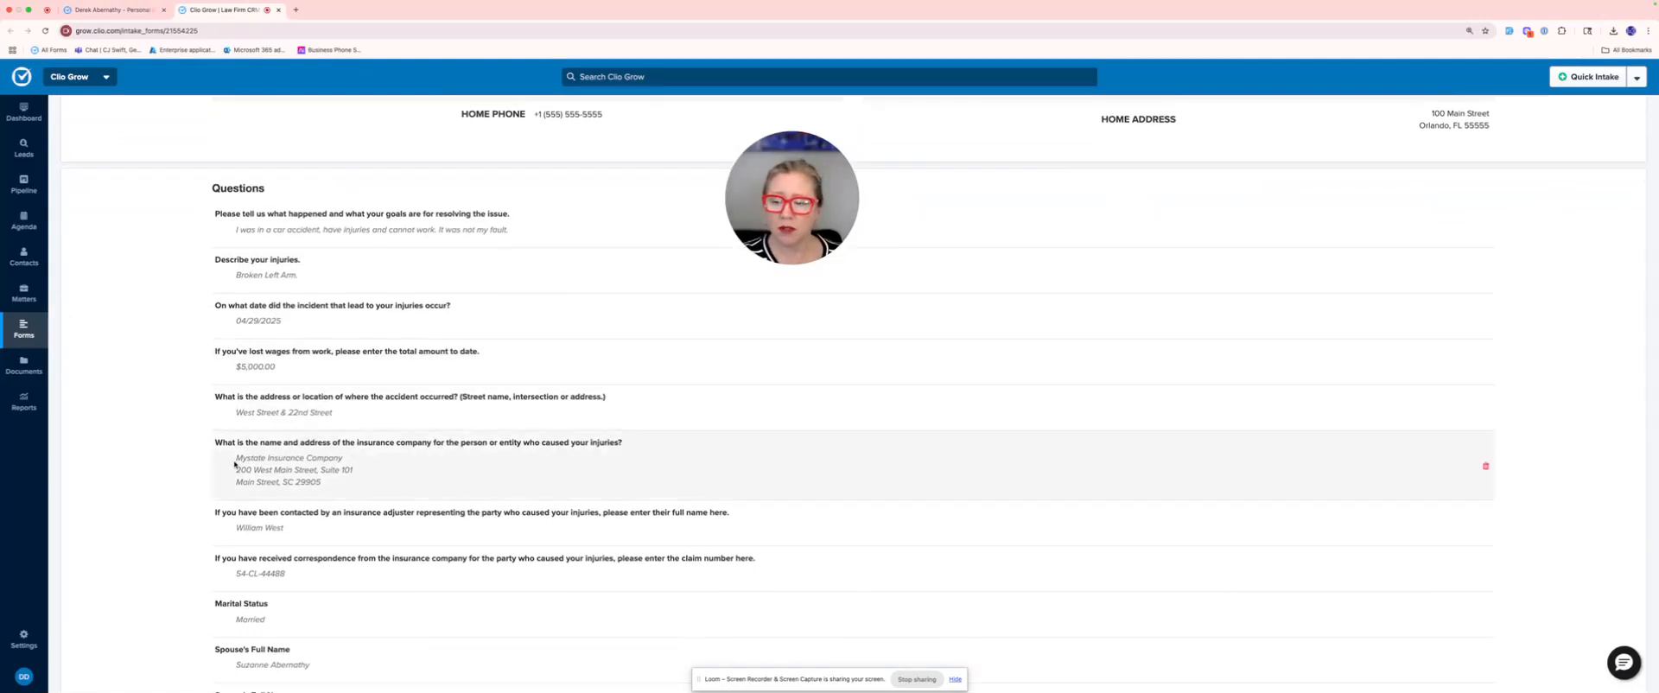
Step: Copy the at-fault party's insurance company name and address from the intake form answers
left_click_drag(236, 459, 331, 485)
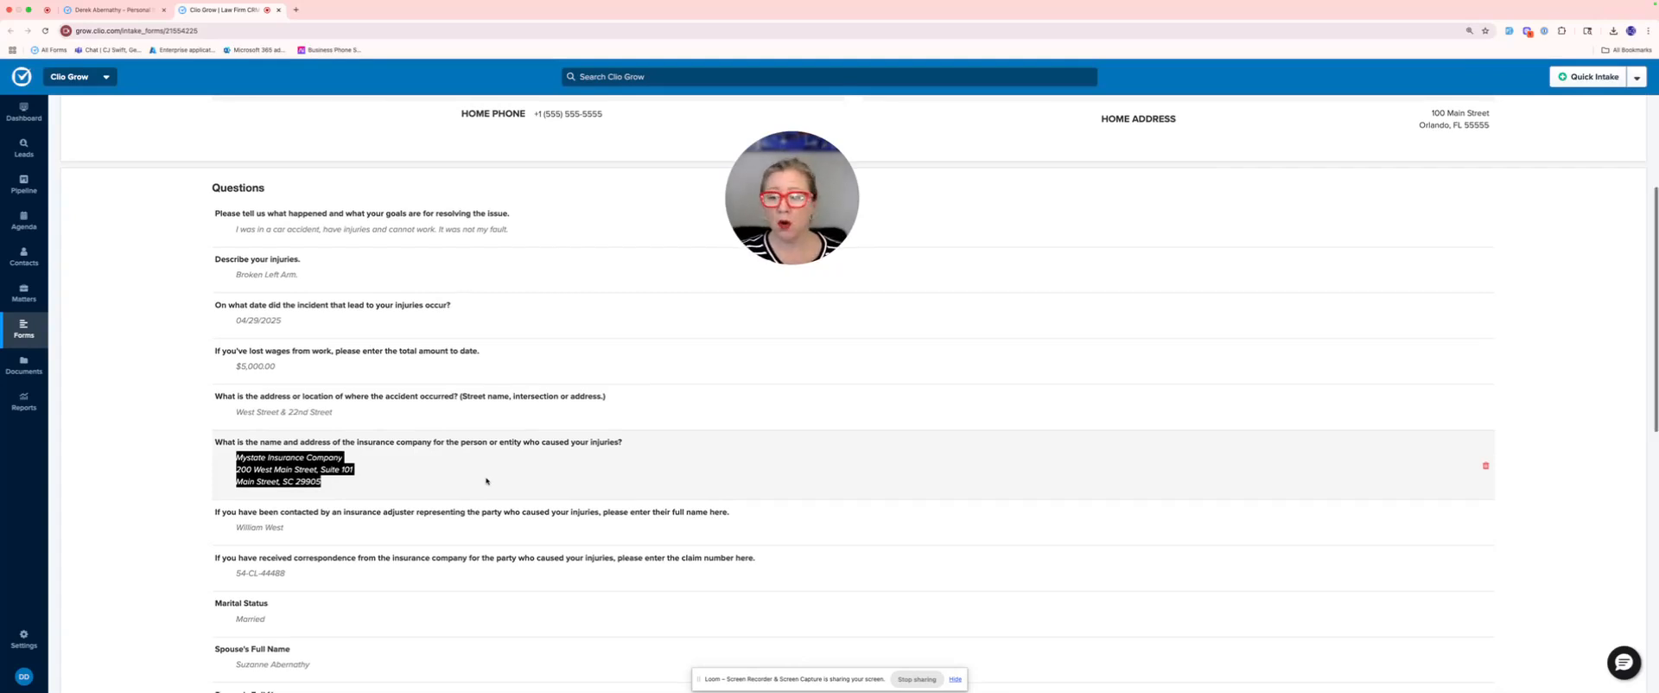
scroll(487, 481, "down", 1)
right_click(308, 429)
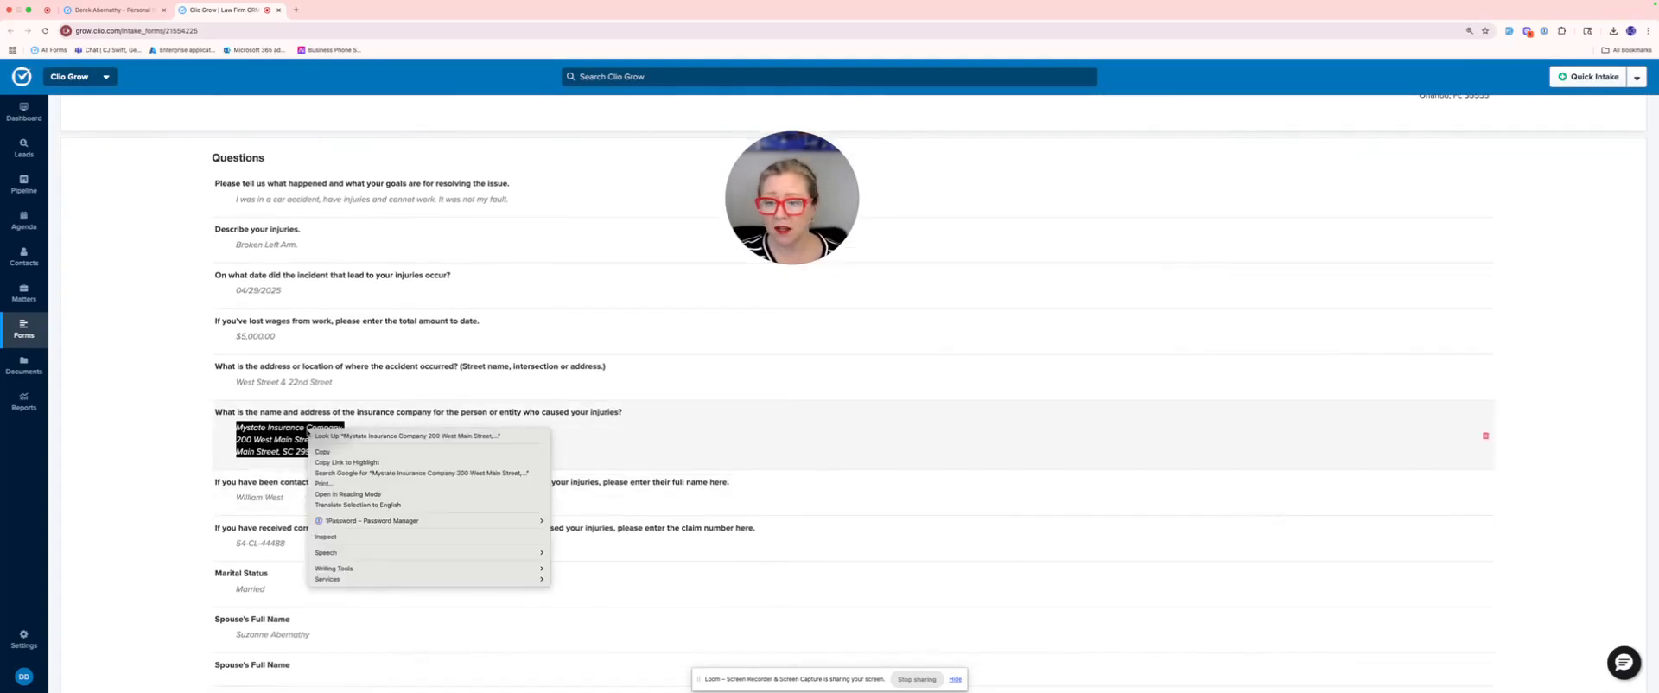
left_click(323, 451)
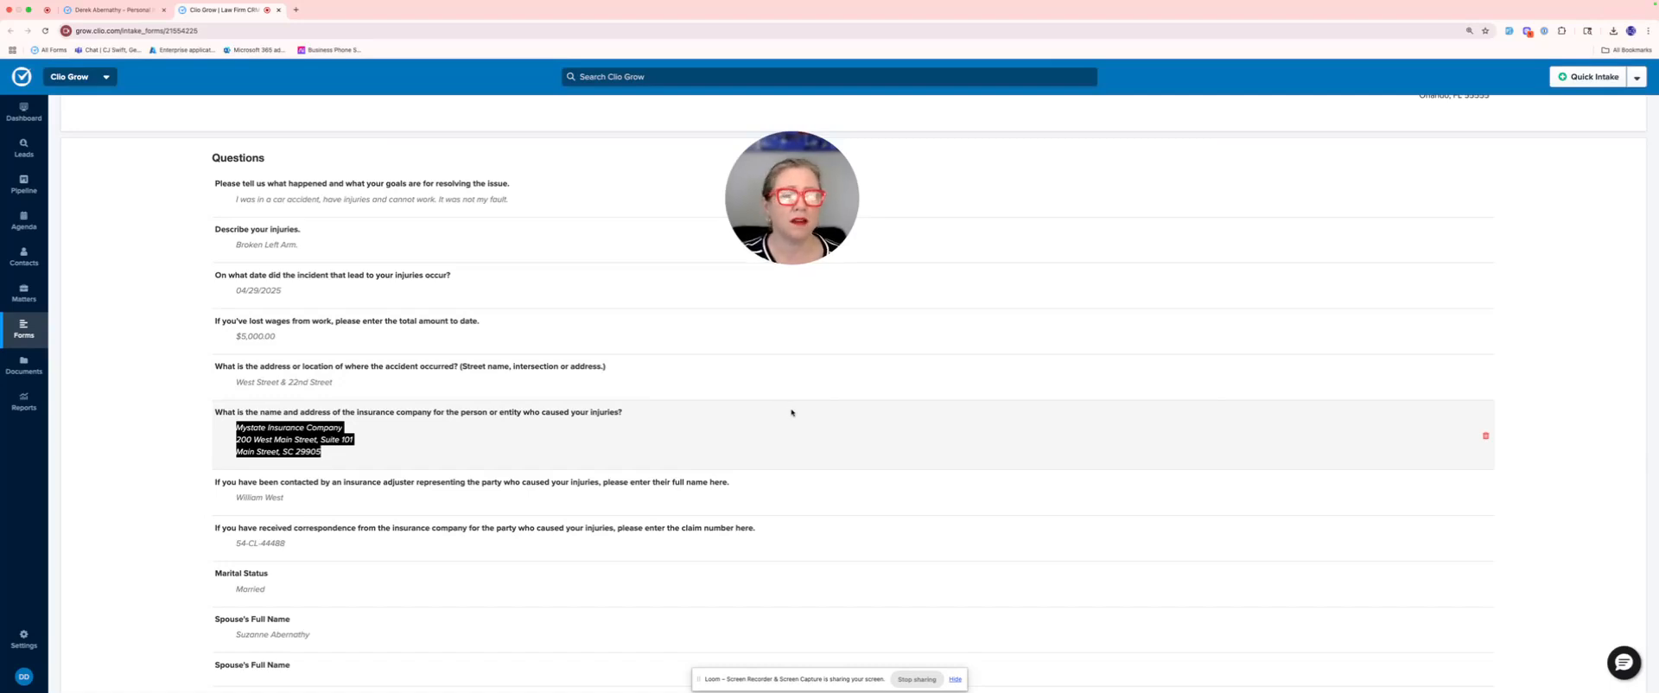
scroll(792, 412, "up", 3)
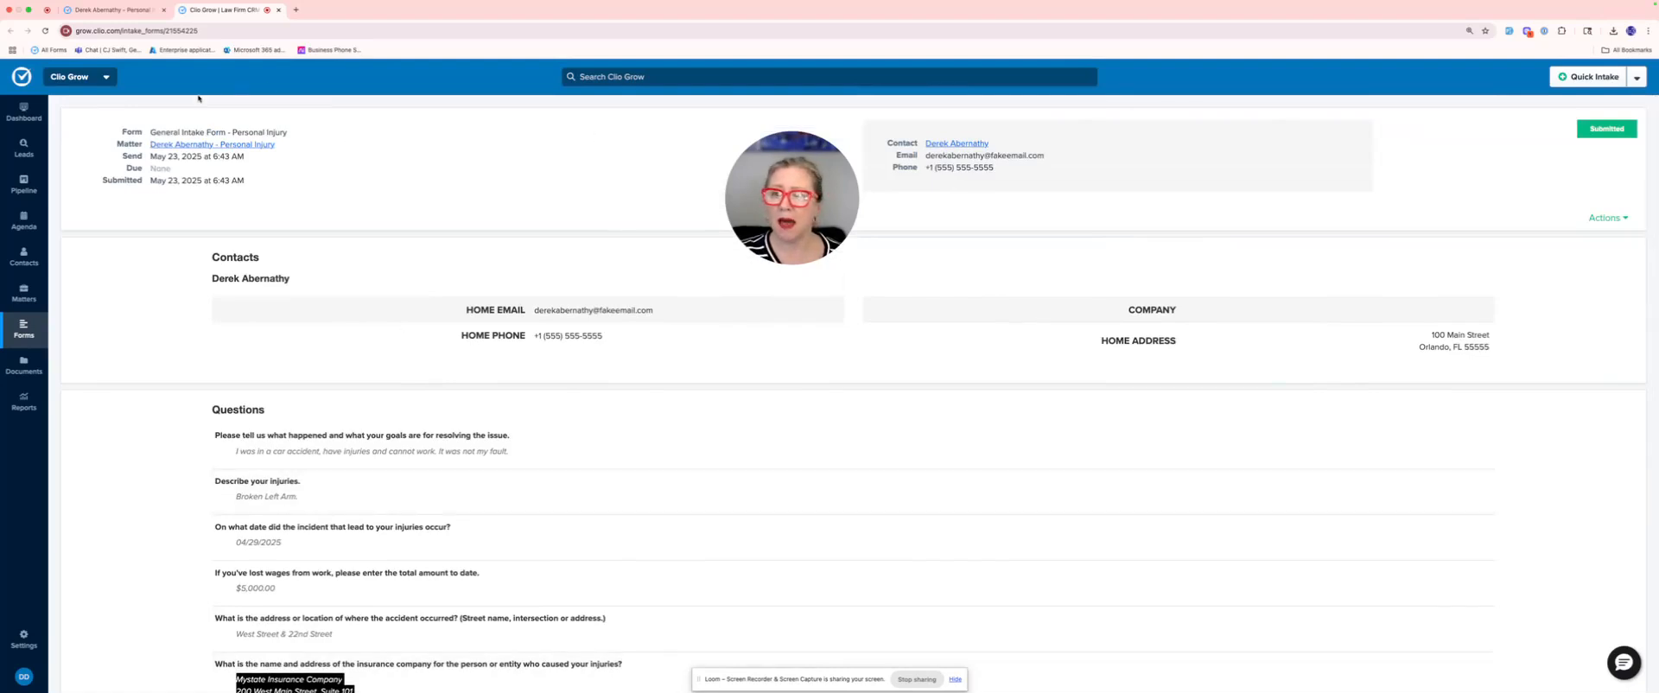
Step: Return to the linked matter and start a new company contact named Mystate Insurance Company
left_click(200, 145)
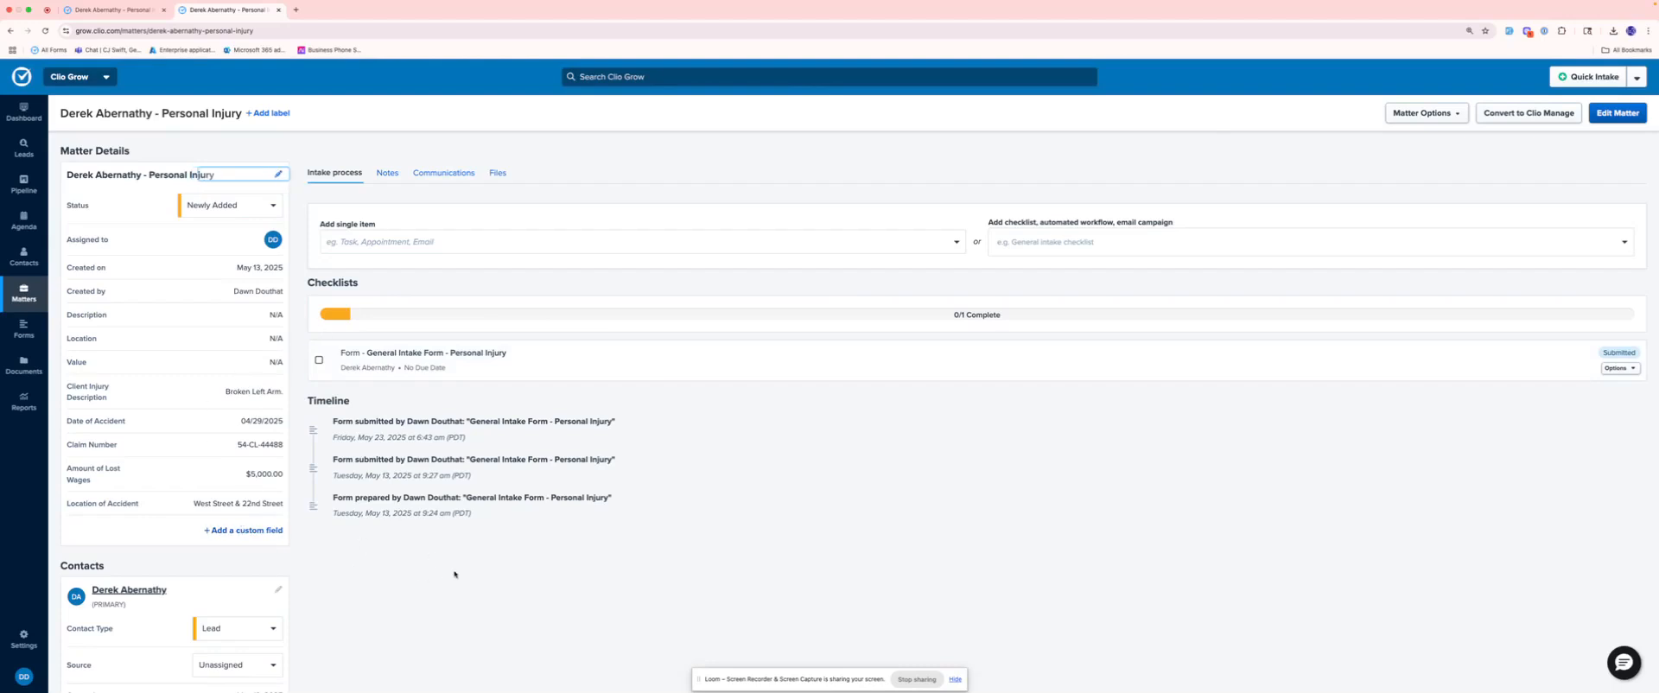
scroll(455, 574, "down", 5)
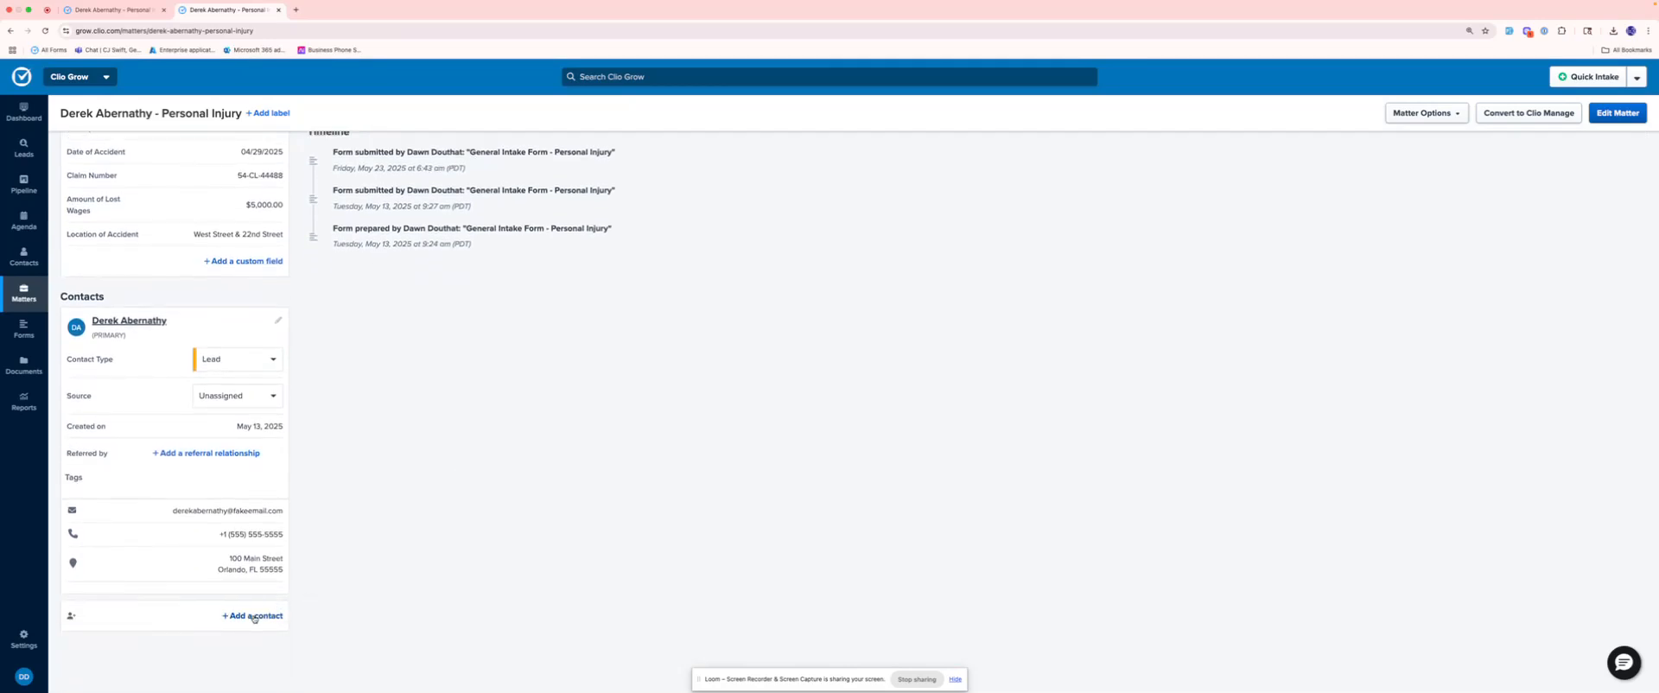
left_click(252, 616)
left_click(830, 149)
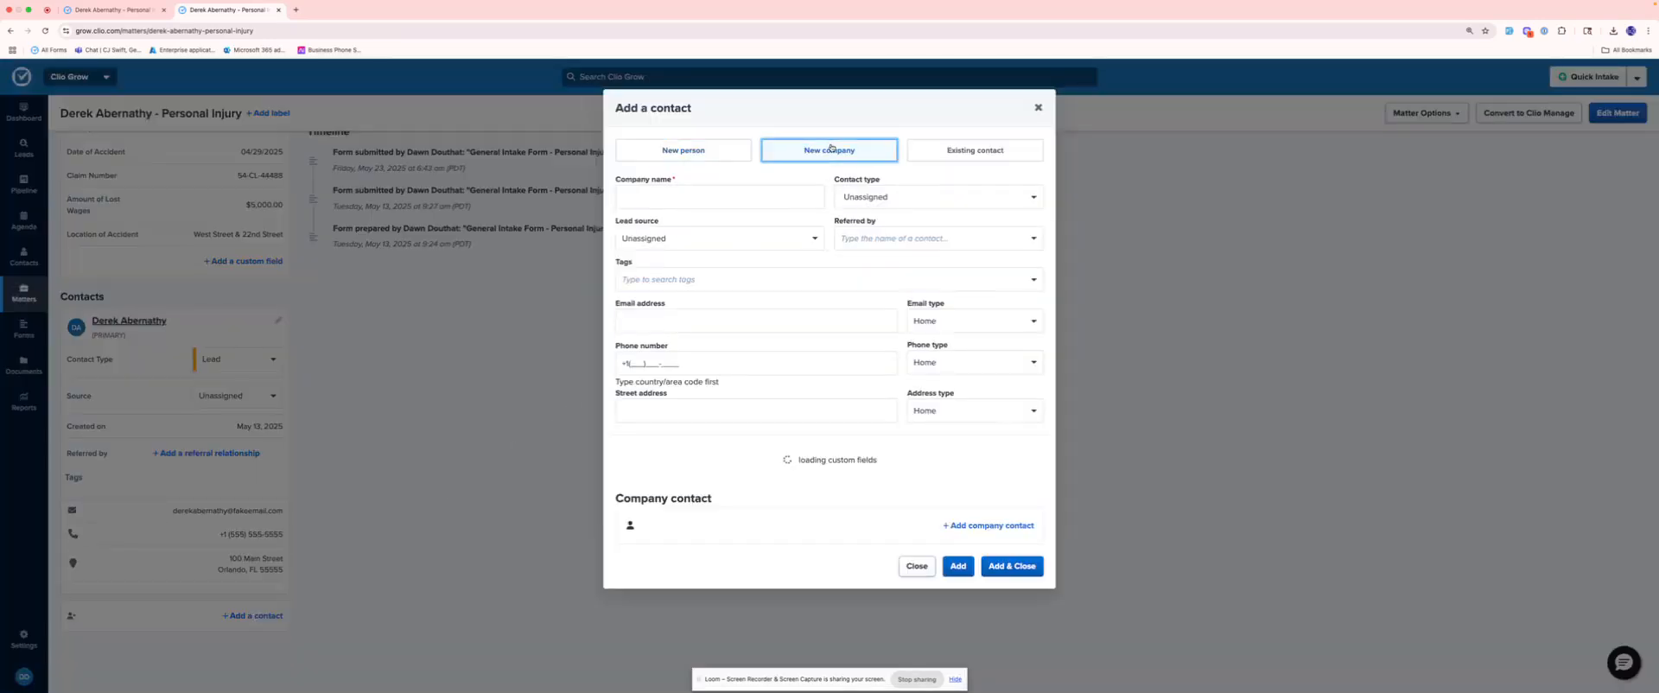
left_click(707, 198)
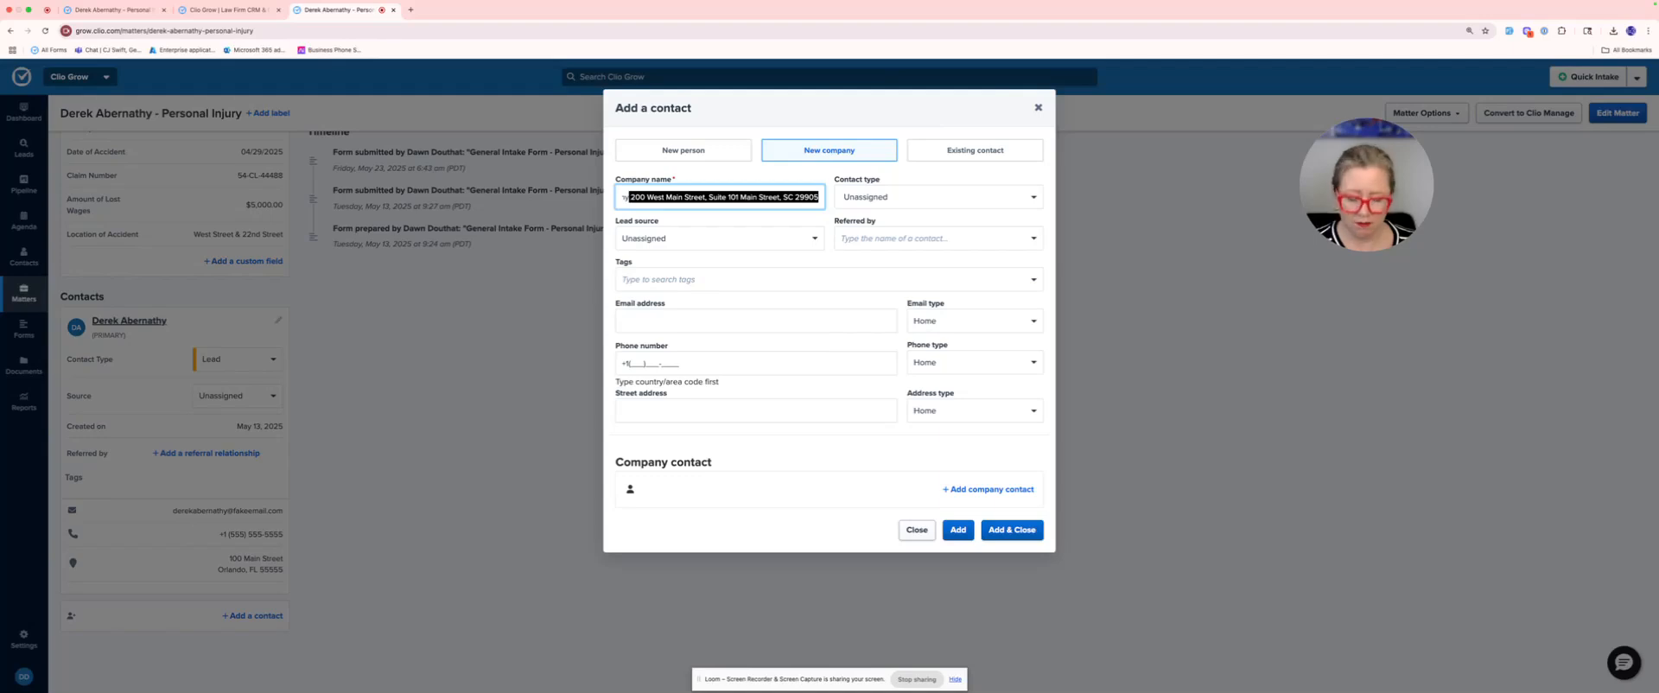
key("BackSpace")
Step: Fill in the insurance company's work address, including street, city, state and postal code
left_click(684, 412)
type("200 West Main Street, Suite 101")
left_click(662, 490)
type("Charleston")
key("Tab")
type("SC")
key("Tab")
type("29905")
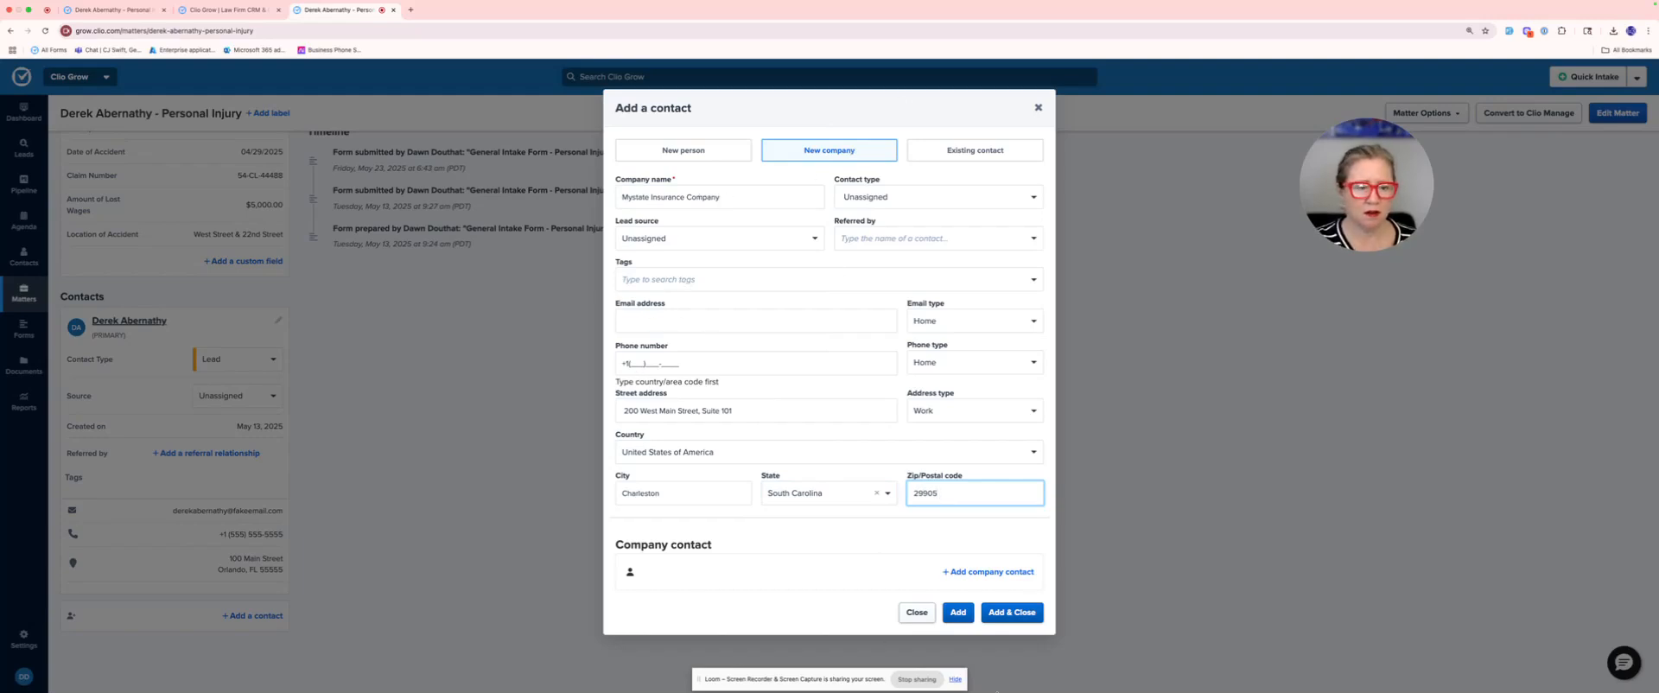
Step: Leave the contact type as Unassigned, add the insurance company to the matter, and close the contact form
left_click(958, 192)
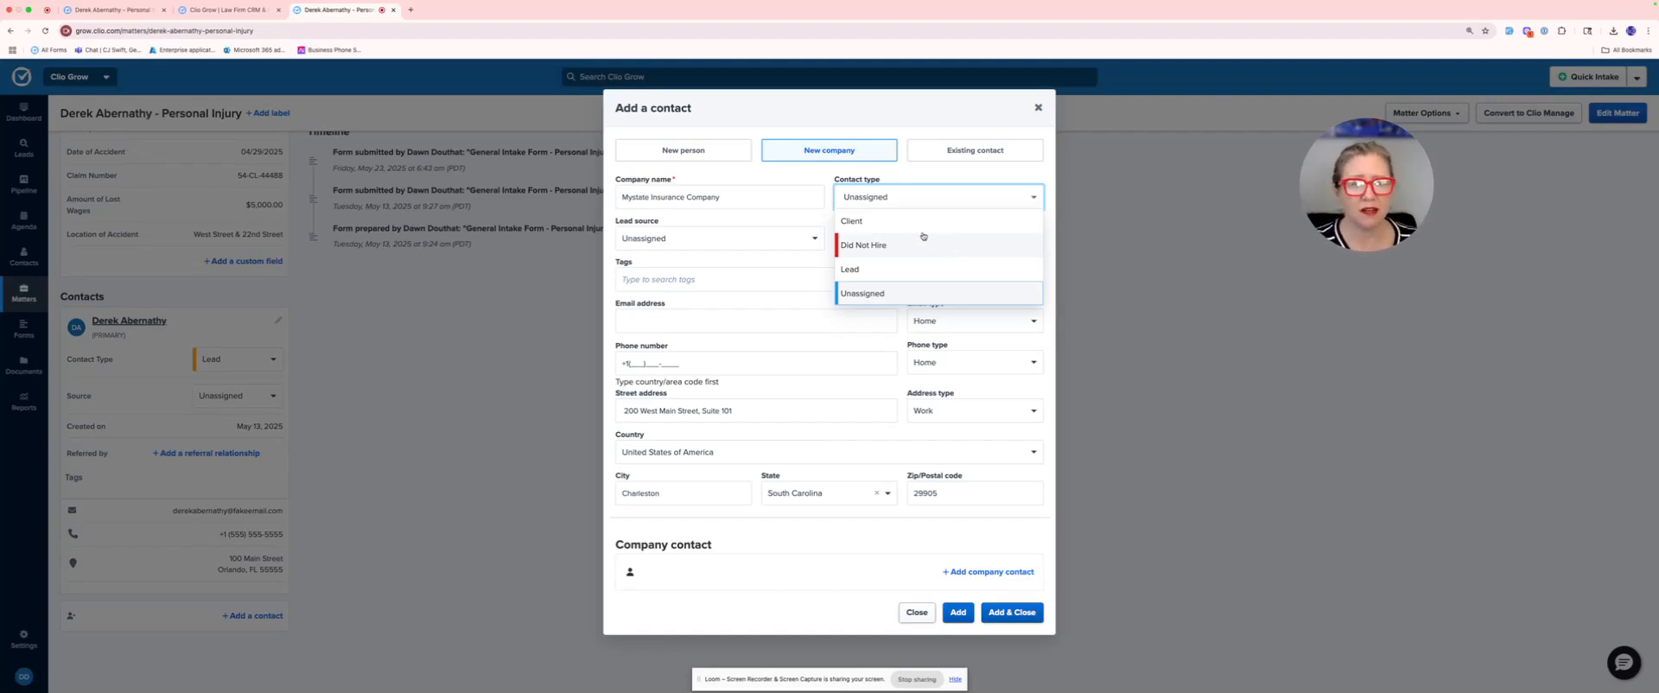
left_click(812, 176)
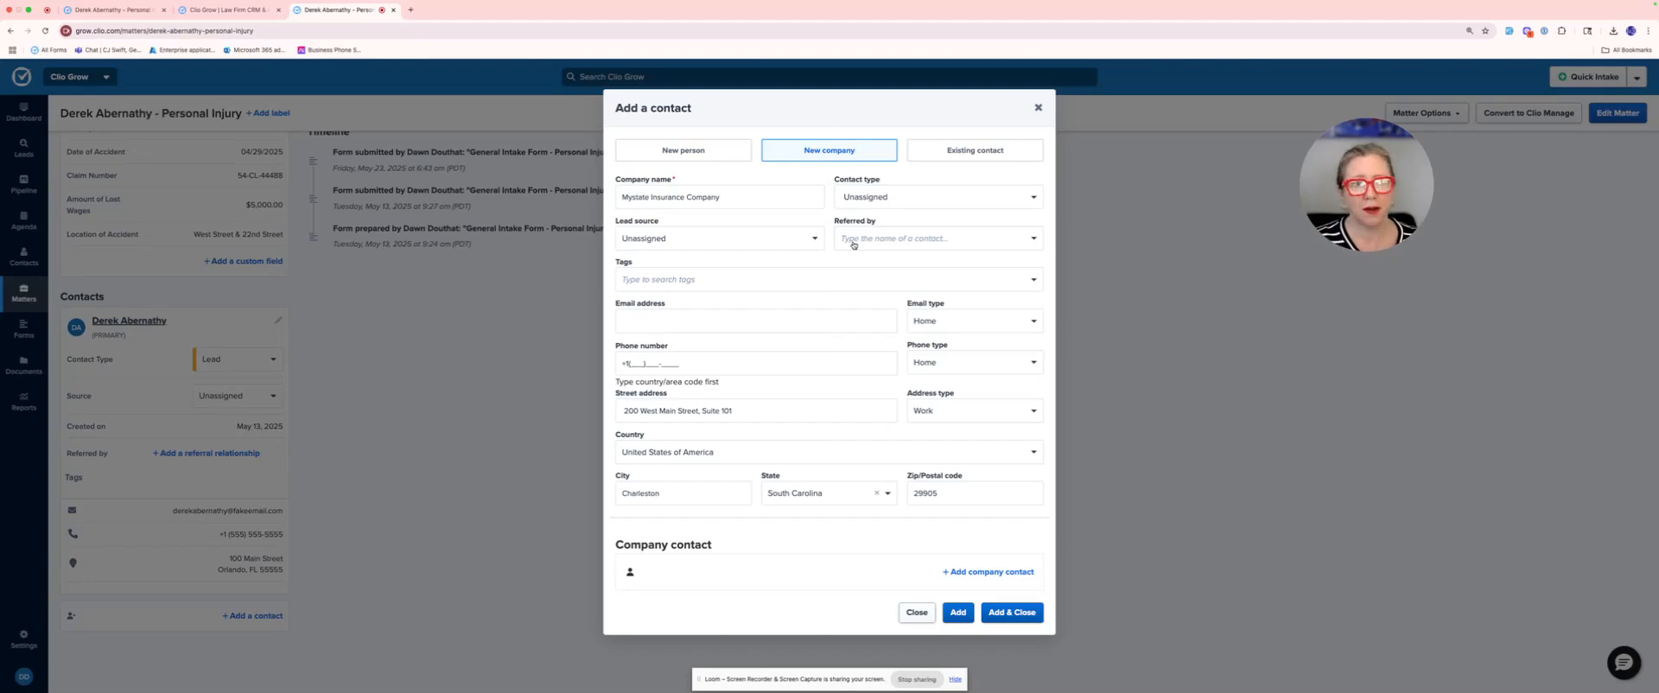
left_click(963, 613)
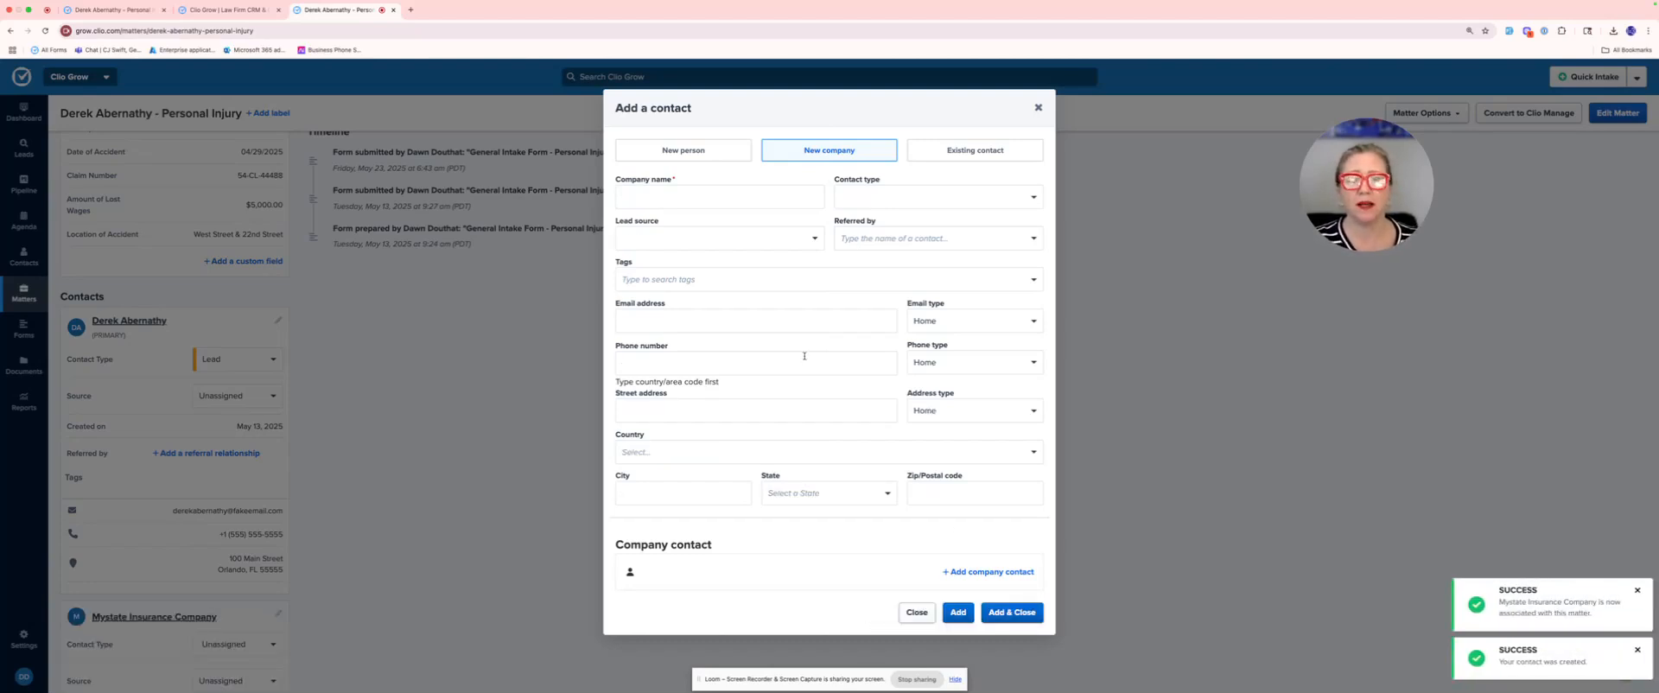
left_click(1039, 109)
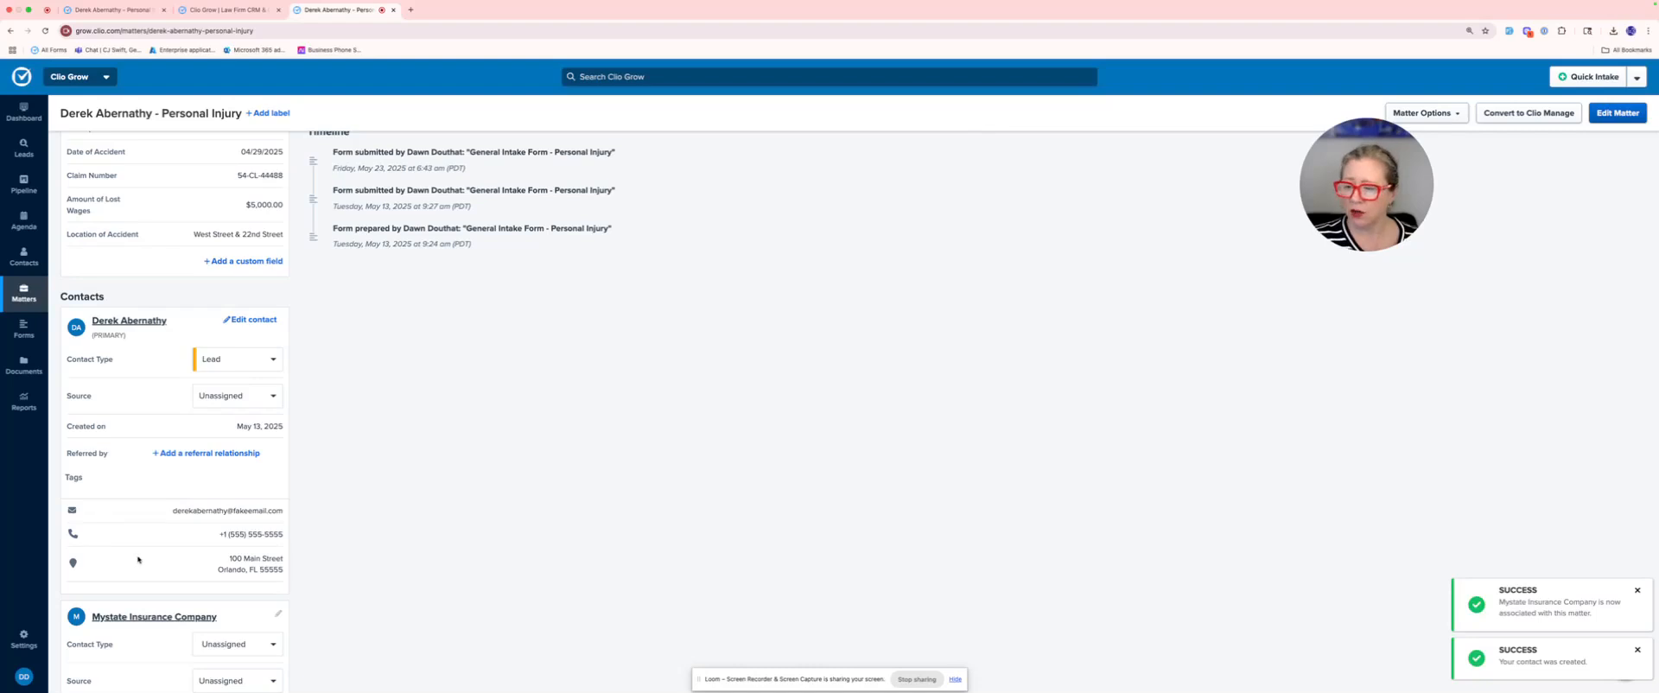
Step: Start converting the matter to Clio Manage and set Mystate Insurance Company's relationship name to "OPC Insurance Company"
scroll(208, 281, "down", 5)
scroll(208, 282, "up", 5)
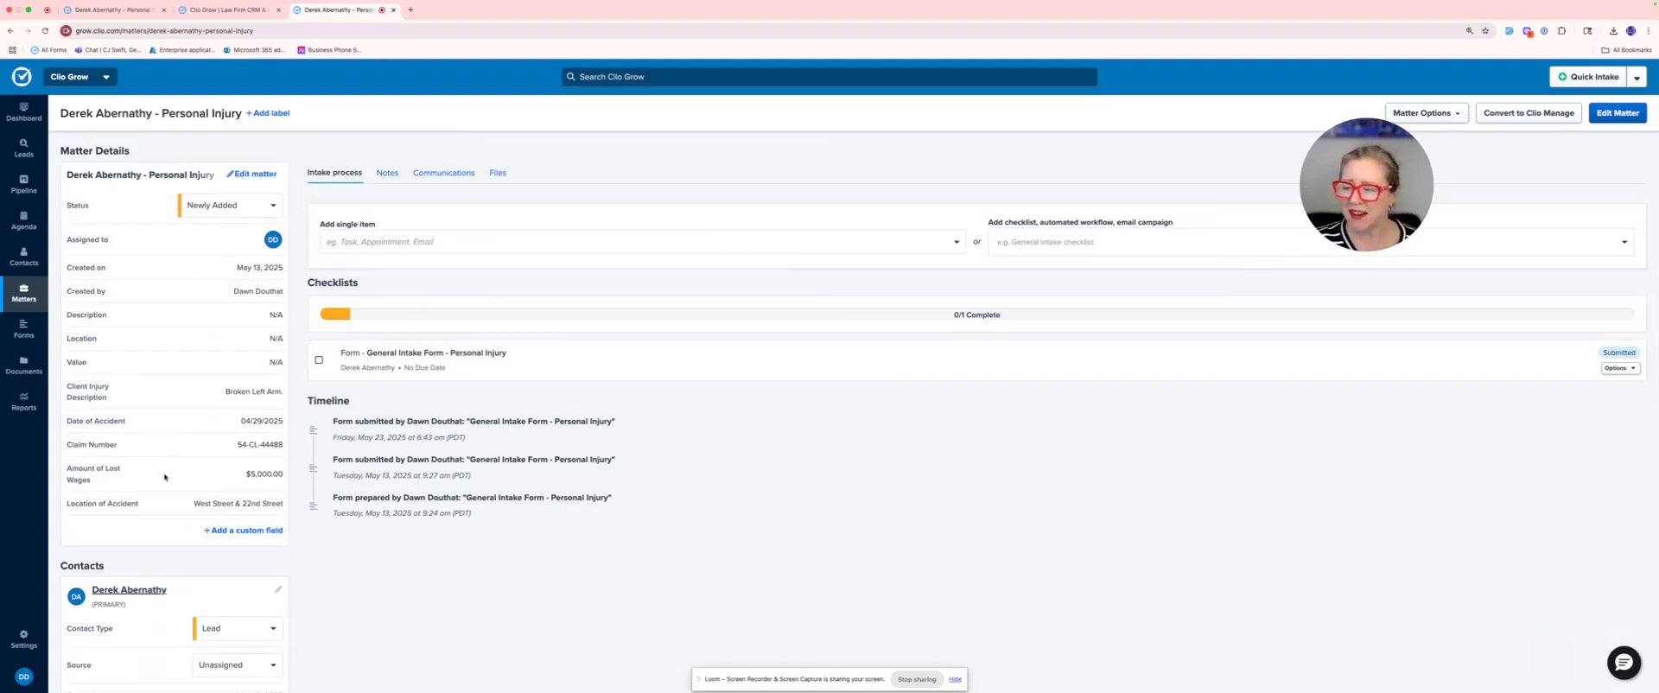
scroll(165, 476, "down", 5)
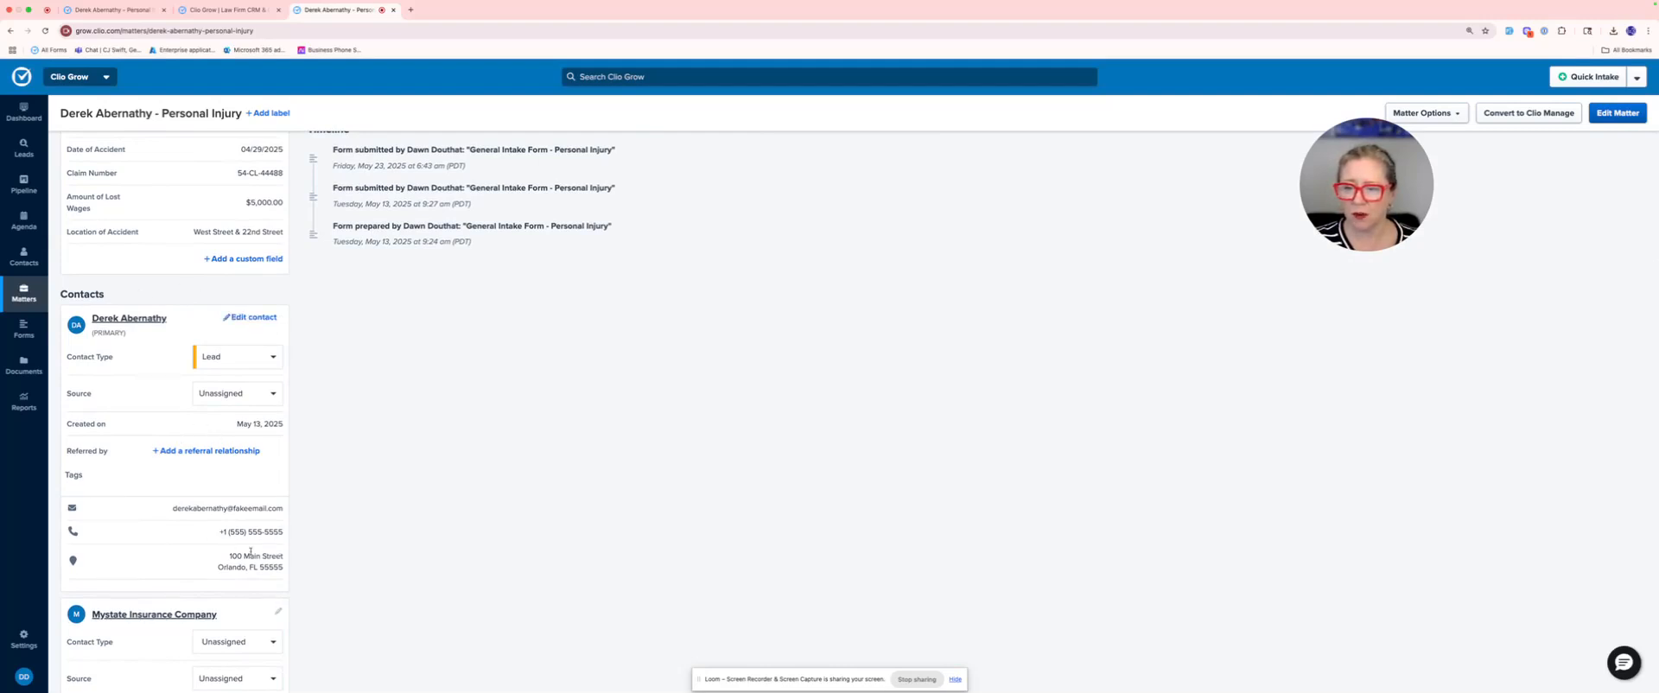
scroll(253, 561, "down", 6)
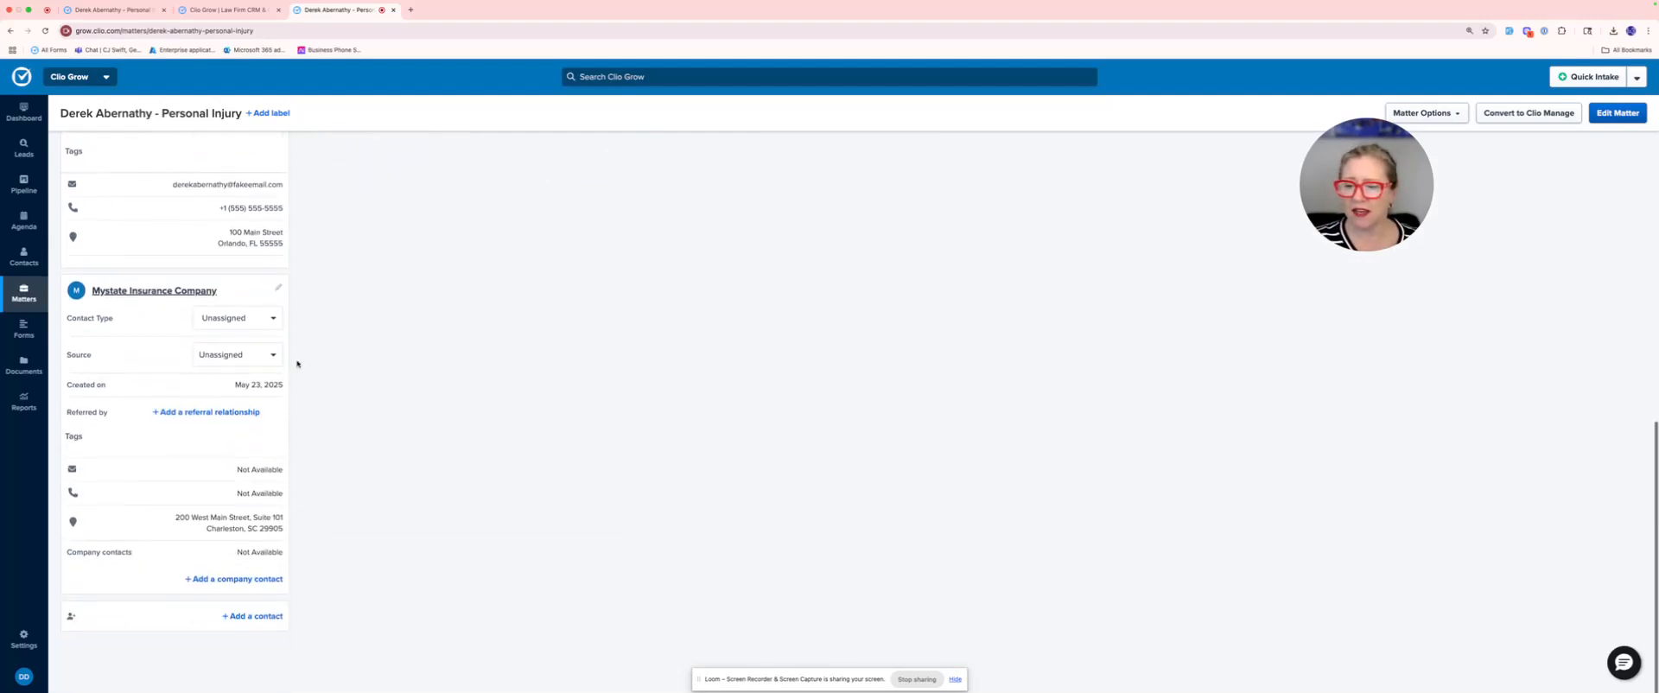
scroll(192, 436, "up", 10)
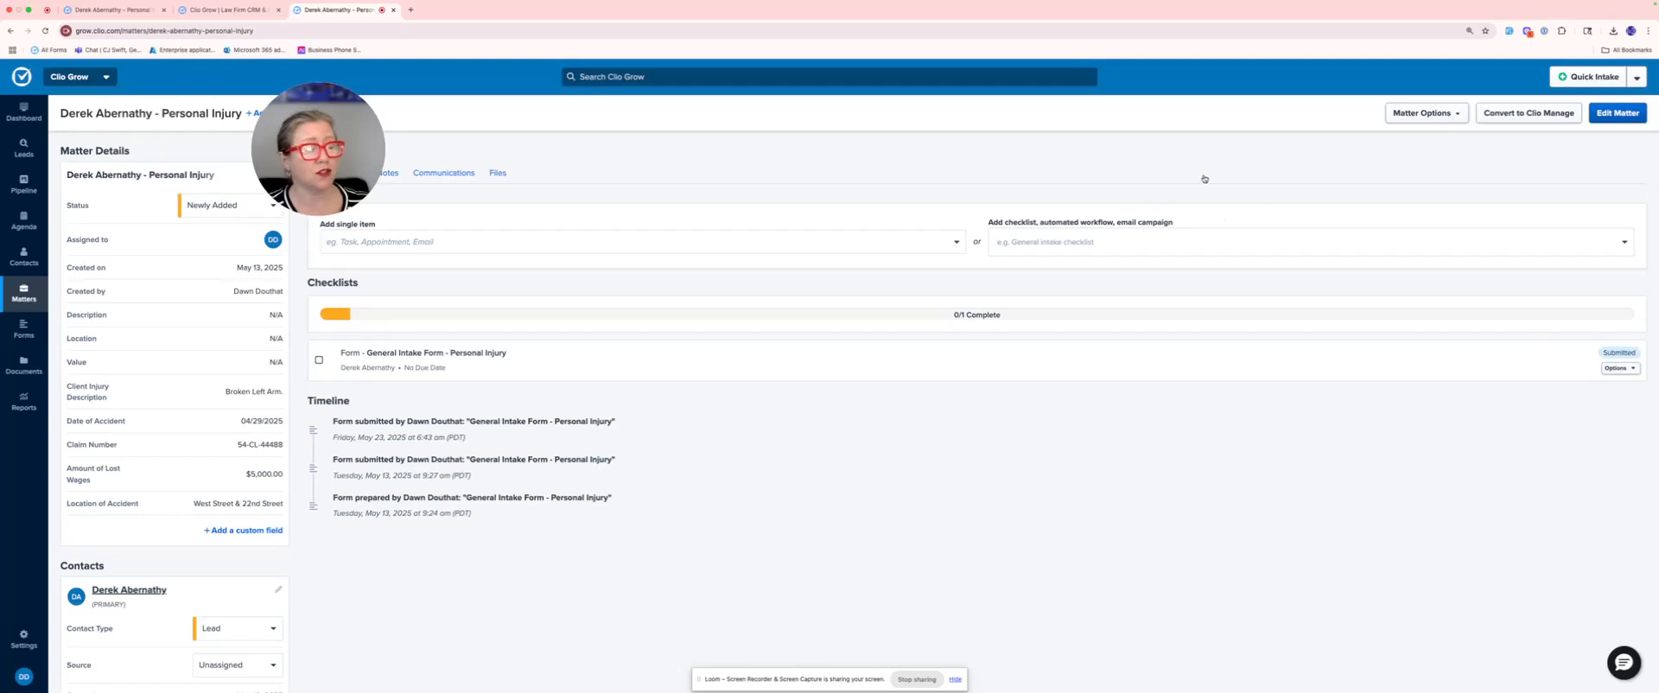
left_click(1521, 115)
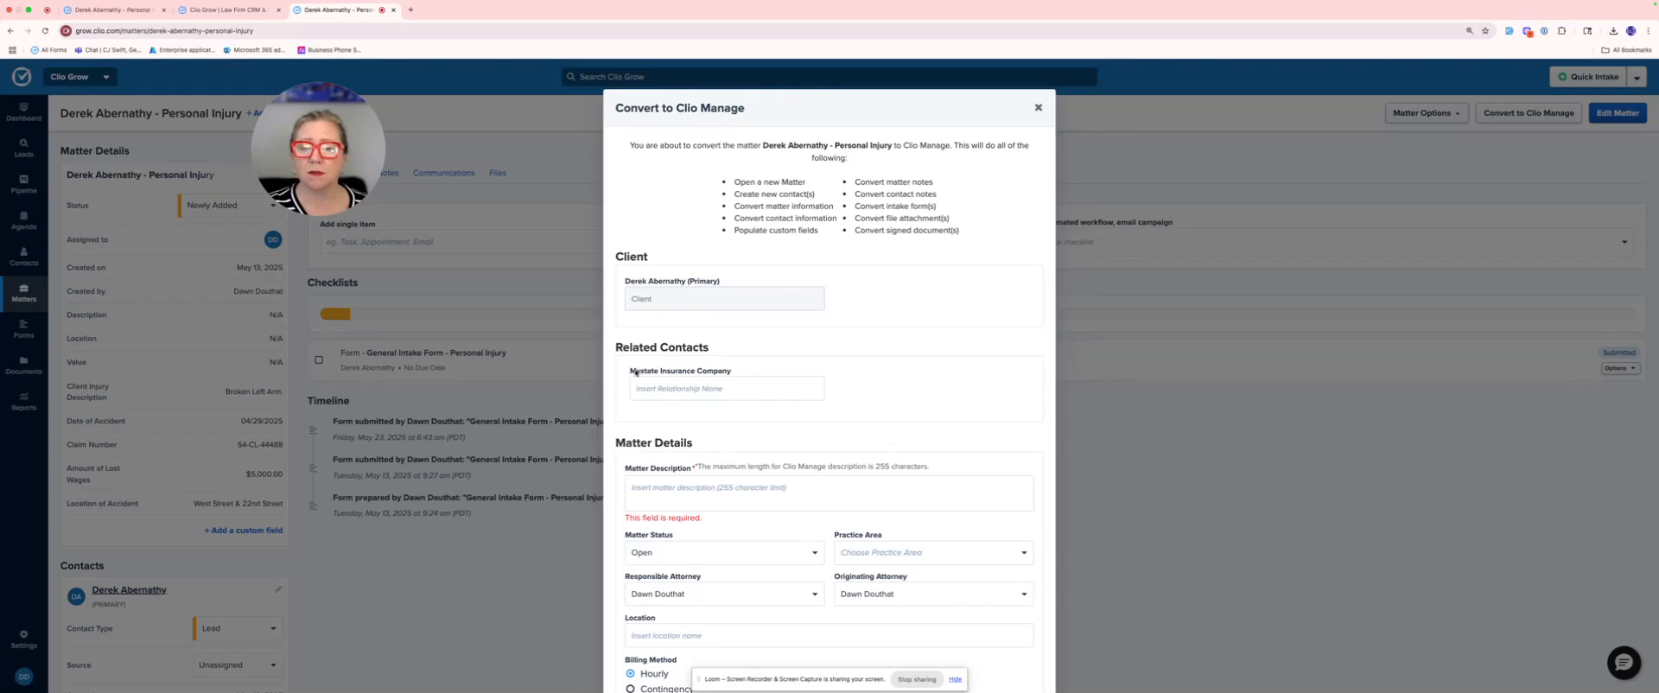
left_click(710, 388)
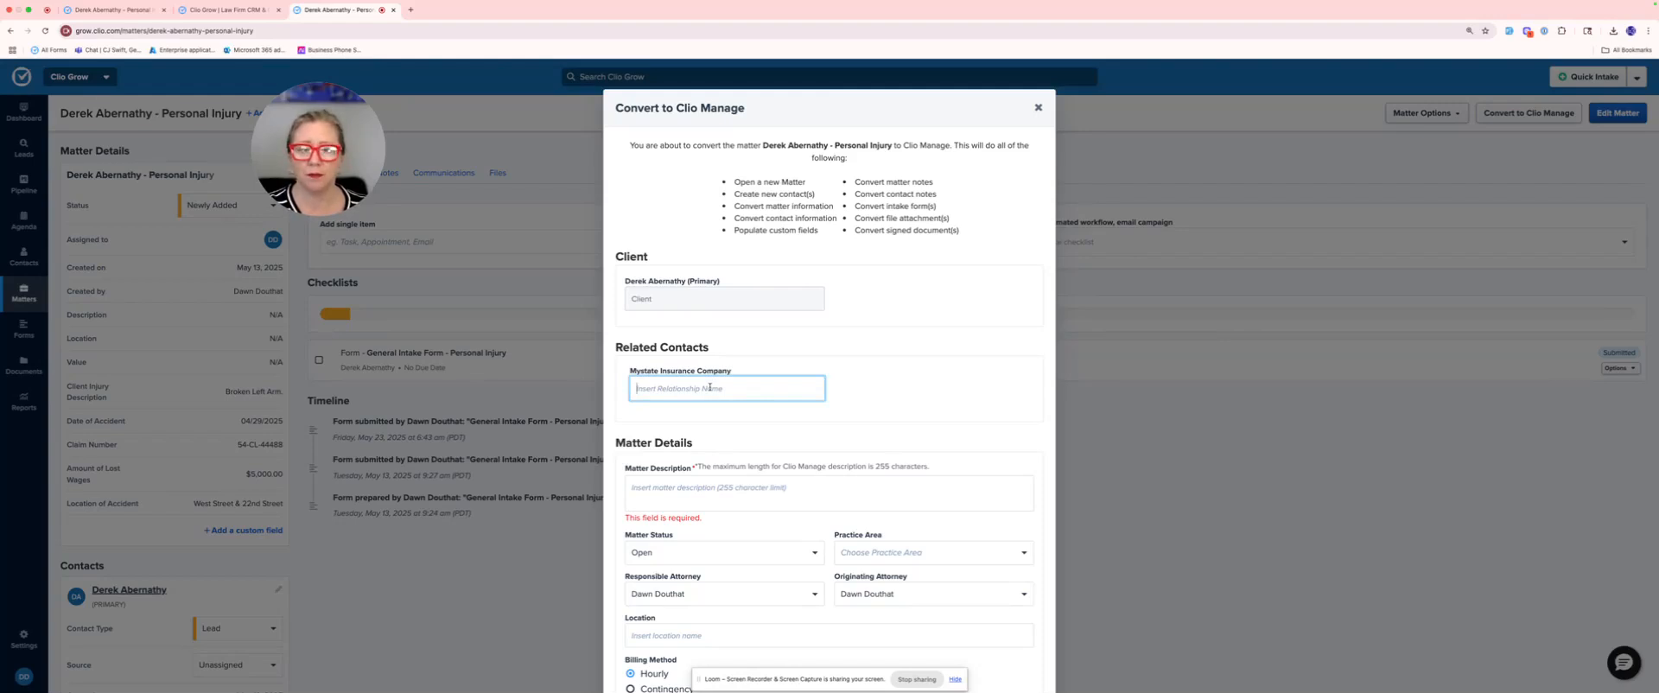
type("OPC Insurance ")
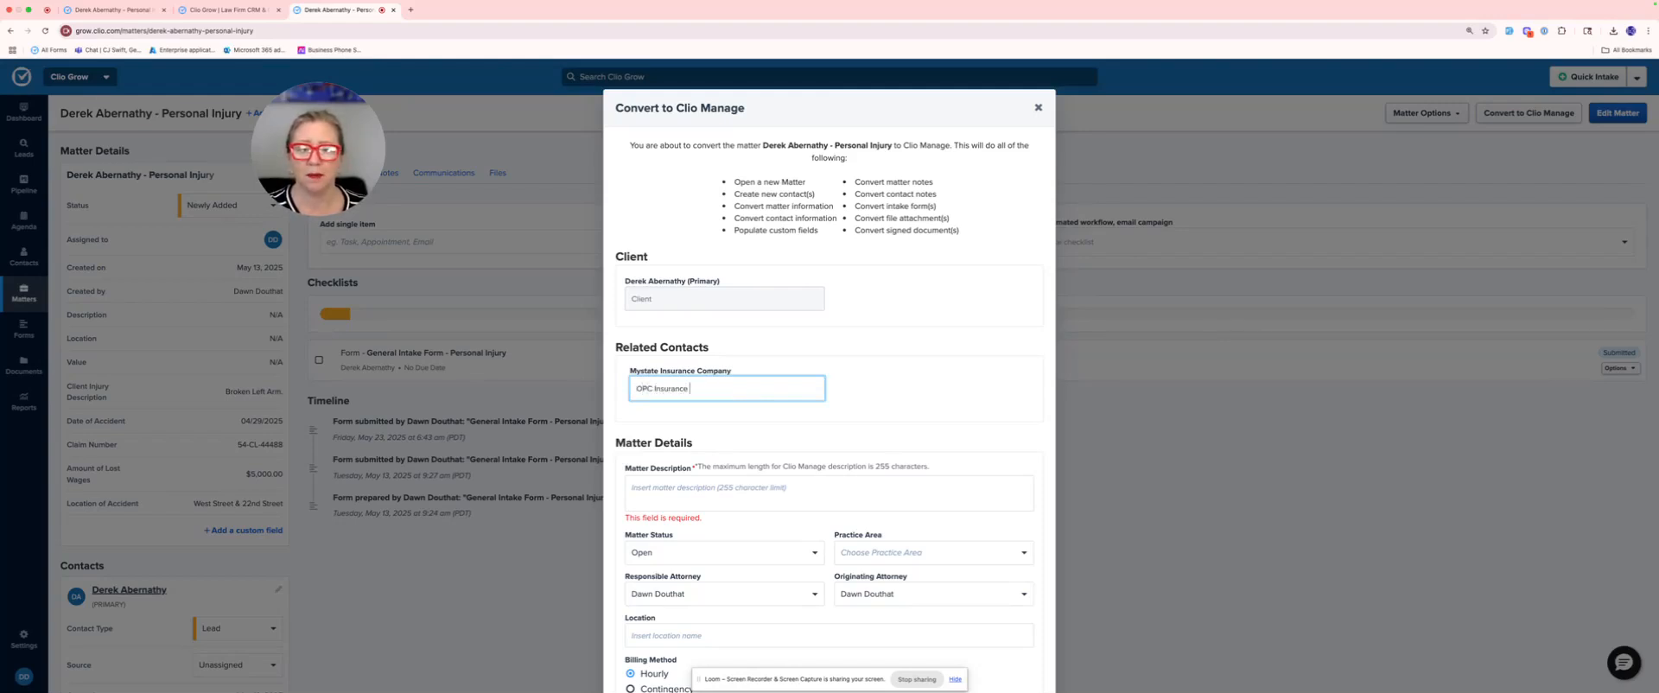
type("Company")
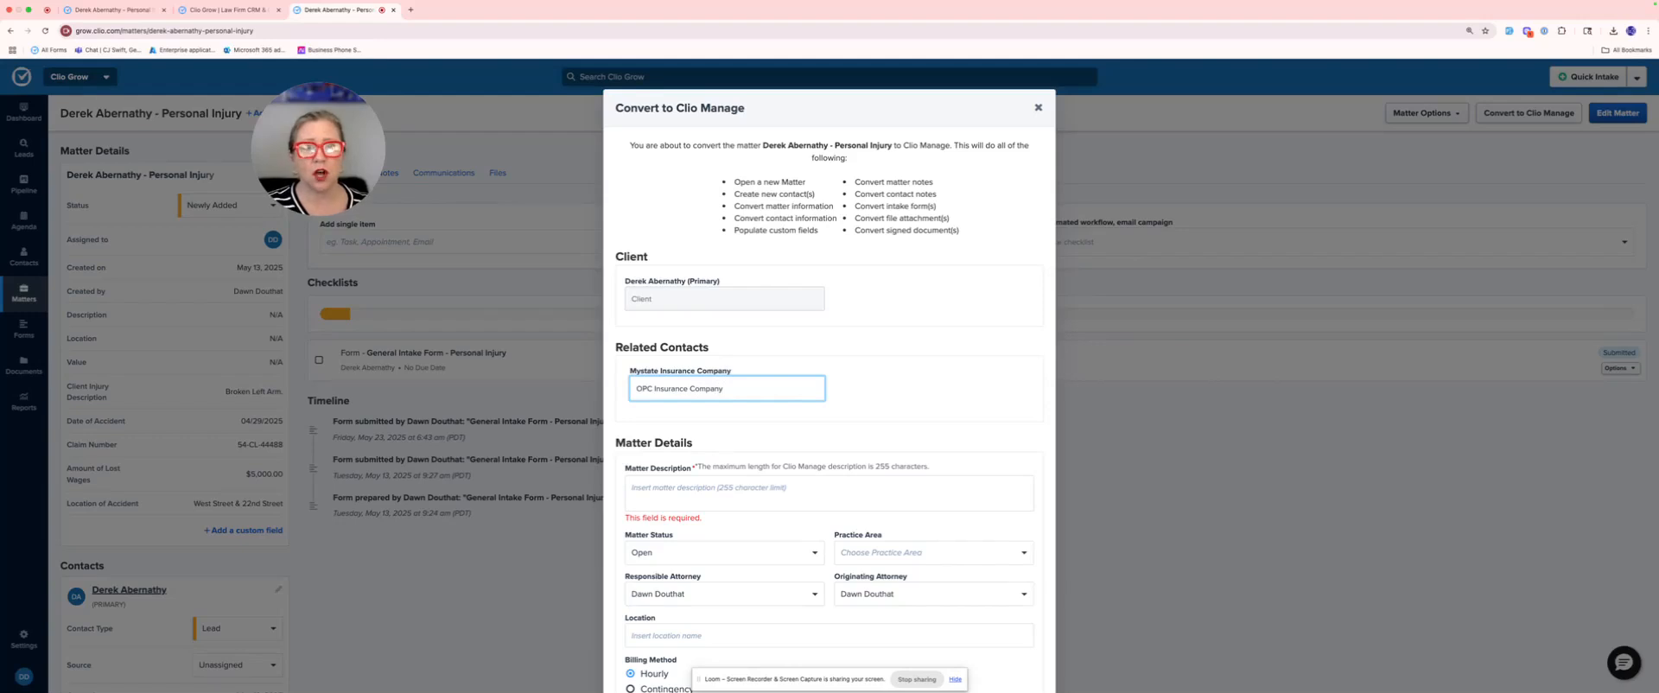
Step: Enter "Personal Injury" as the matter description for the conversion
left_click(689, 492)
type("Personal IN")
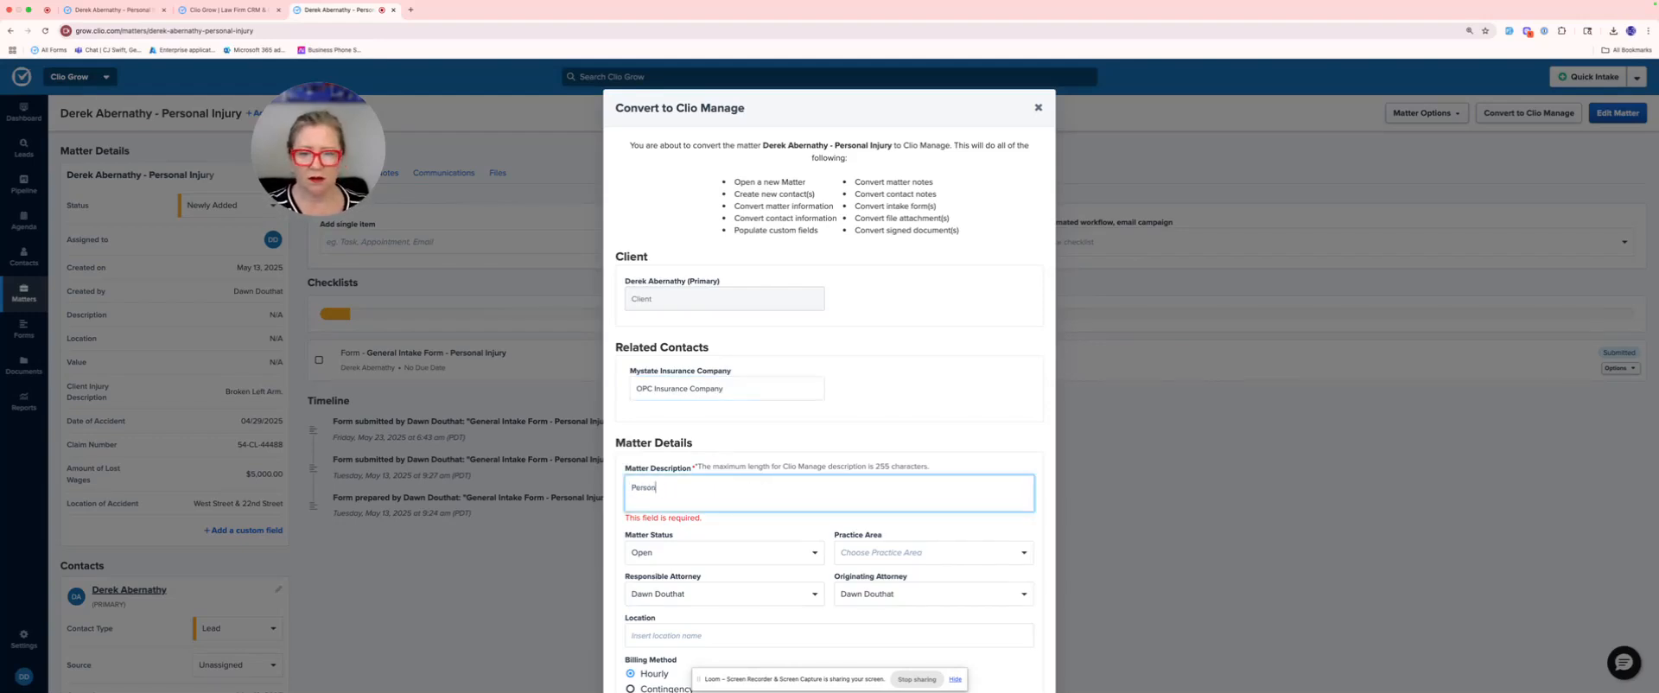
key("BackSpace")
key("BackSpace")
type("jury")
Step: Set the practice area of the matter being converted to "1. Personal Injury"
left_click(923, 537)
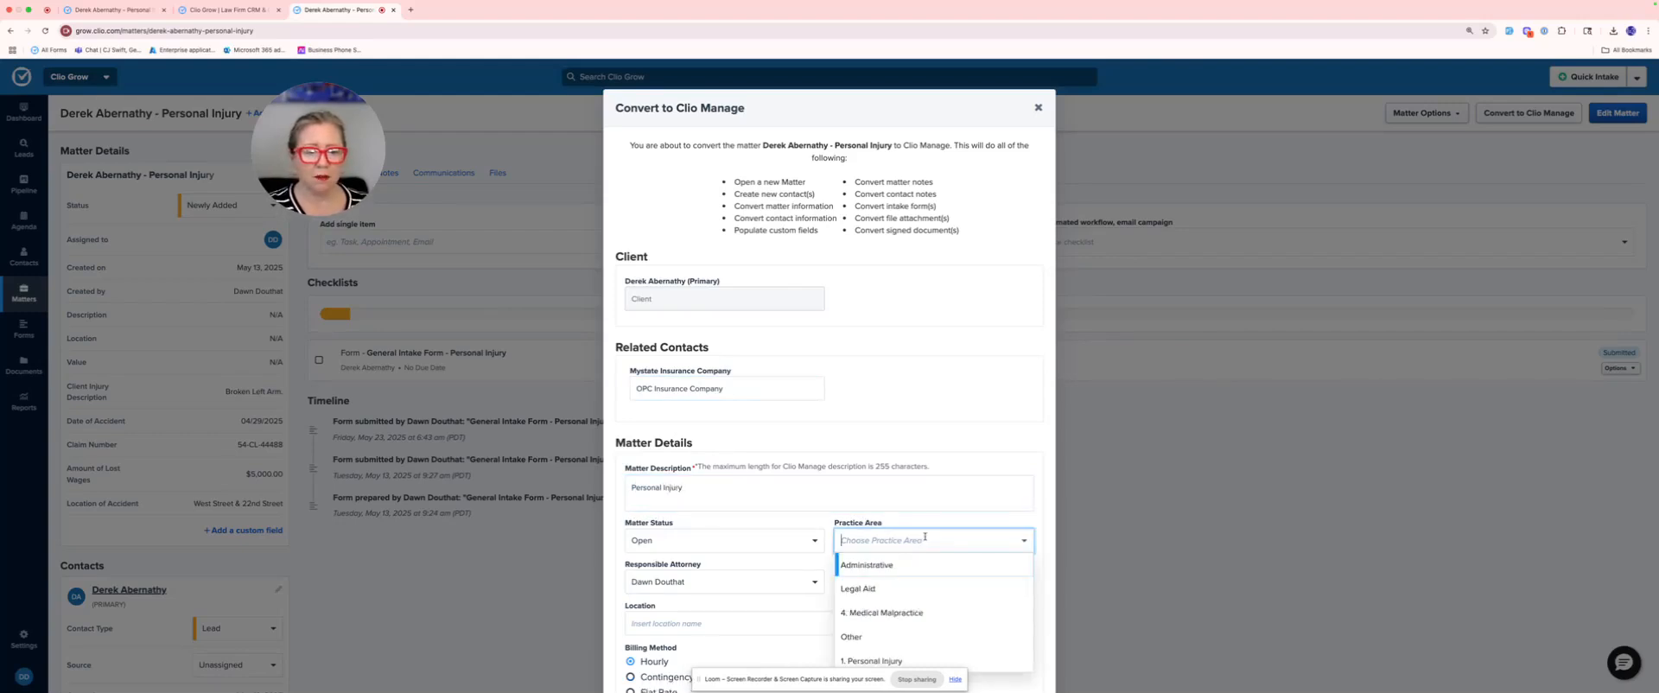
scroll(936, 563, "down", 2)
left_click(936, 562)
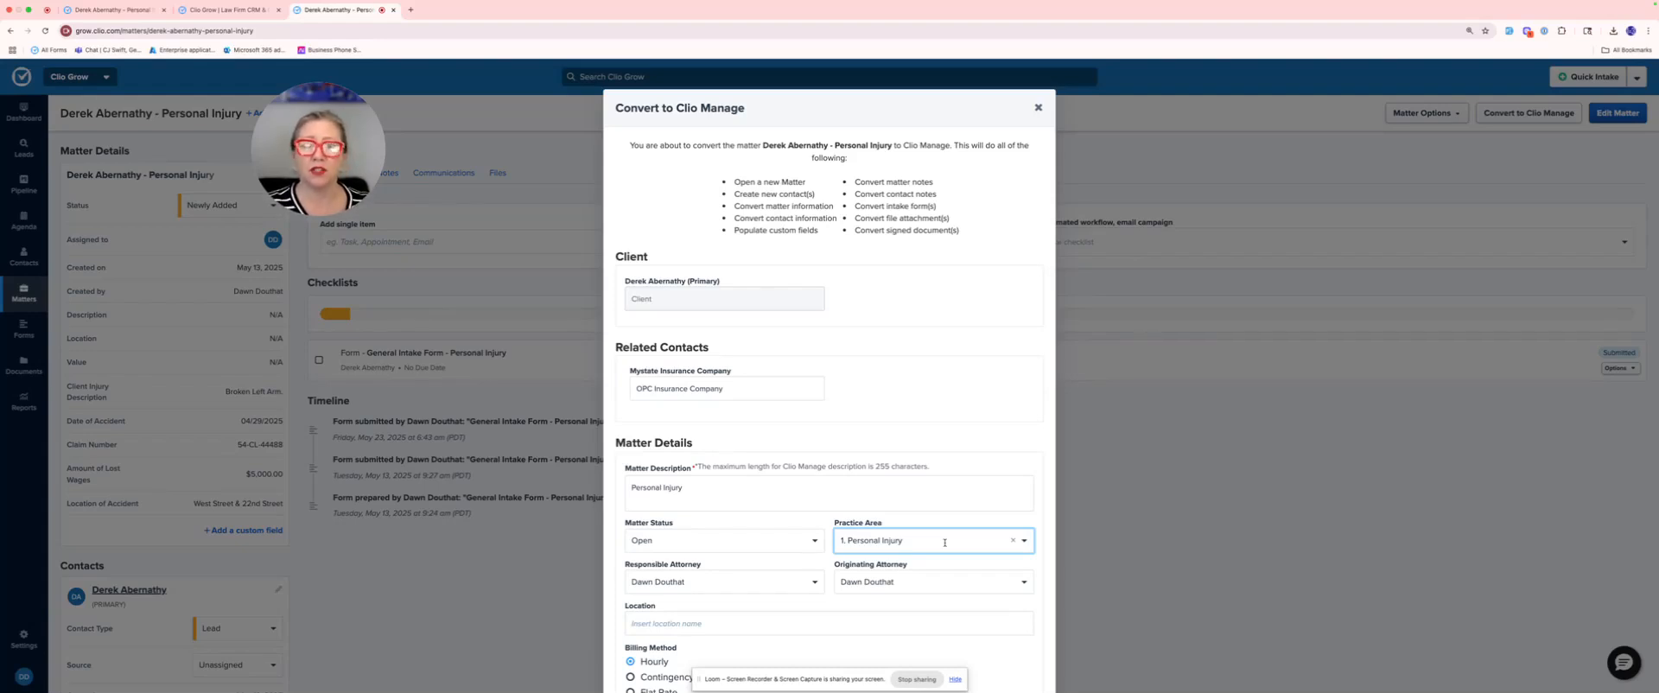
scroll(945, 543, "down", 3)
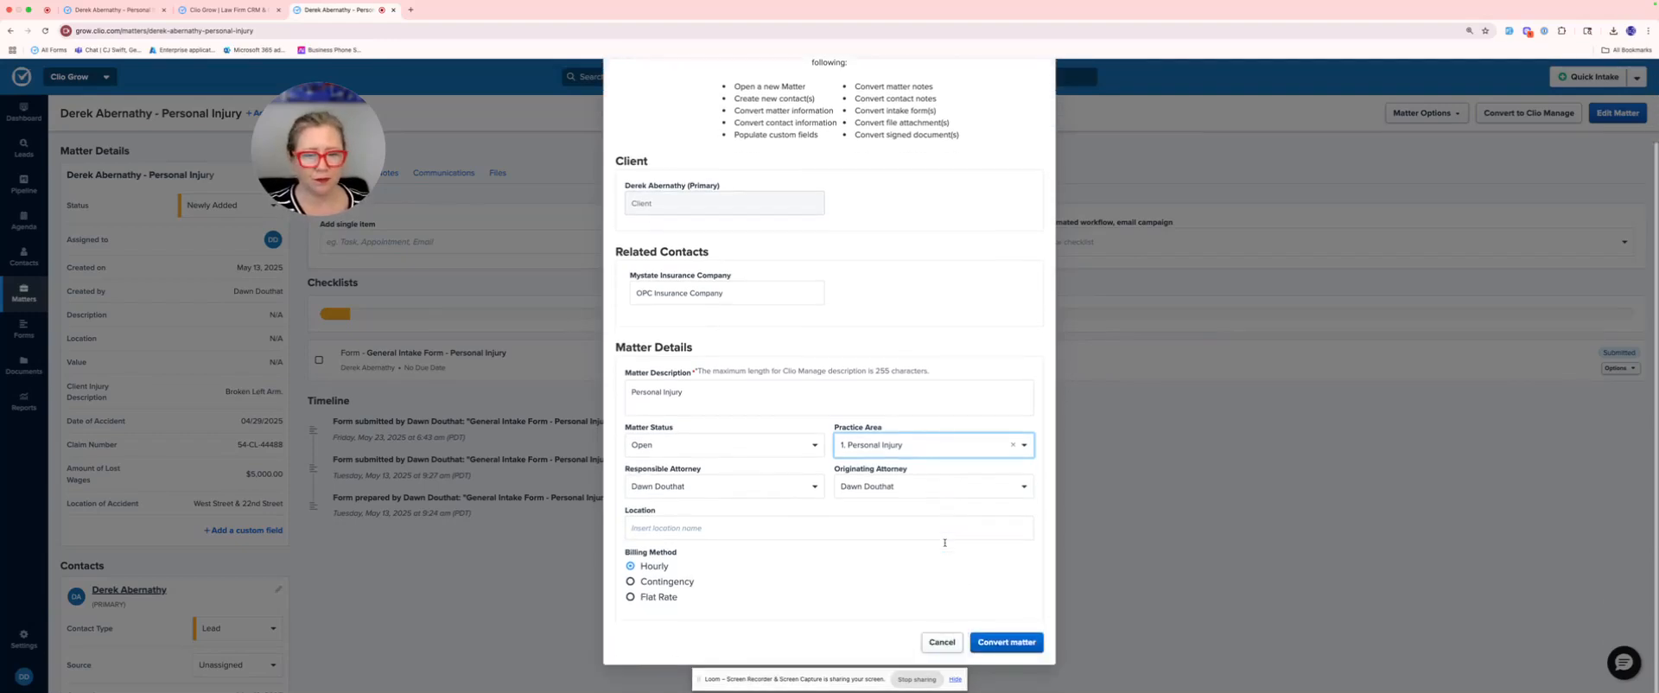